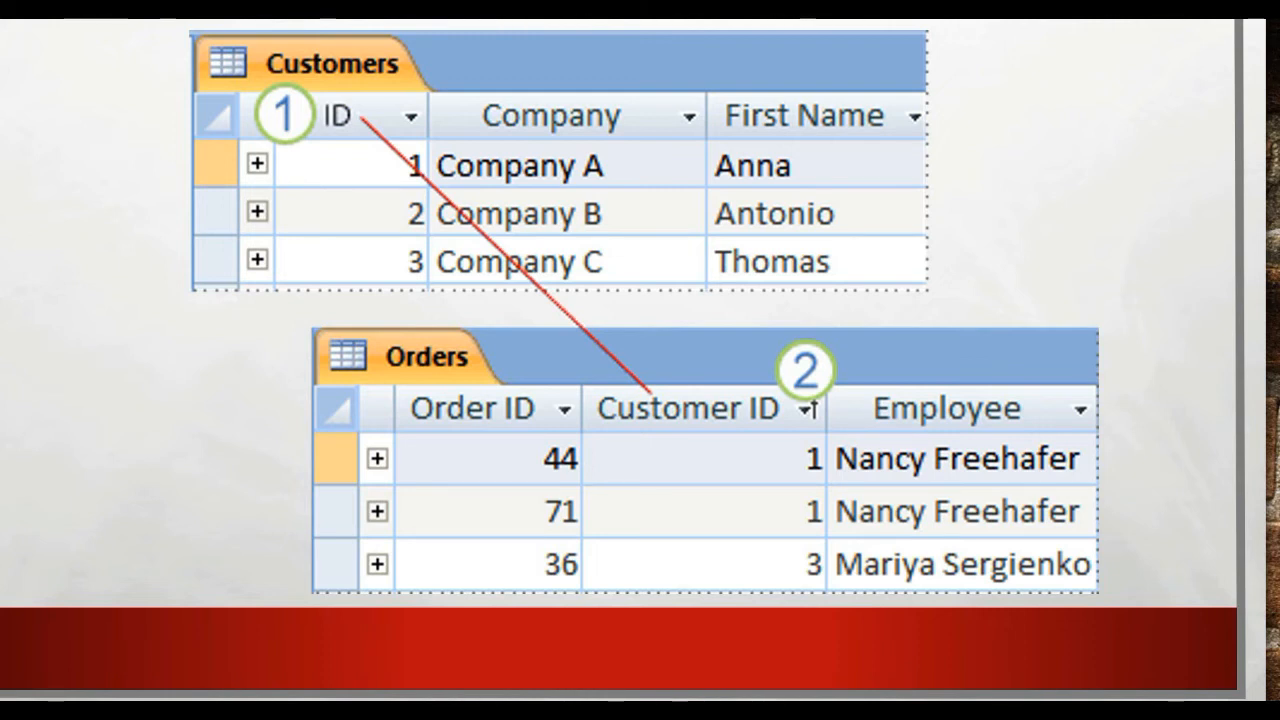
- Switch to the Access database and enter 12 in STOCKS for all six products in PRODUCTS TABLE, from GARLIC to SOY SAUCE
{"action": "key", "text": "super+Tab"}
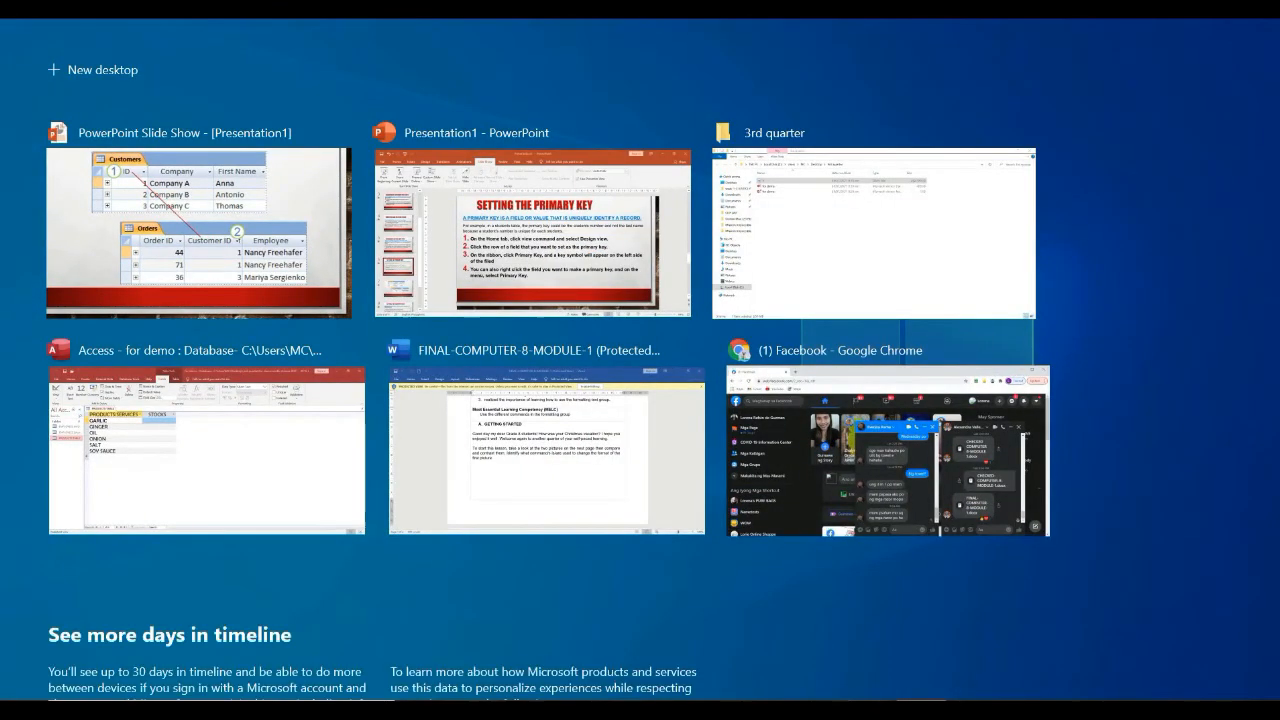
{"action": "left_click", "coordinate": [870, 710]}
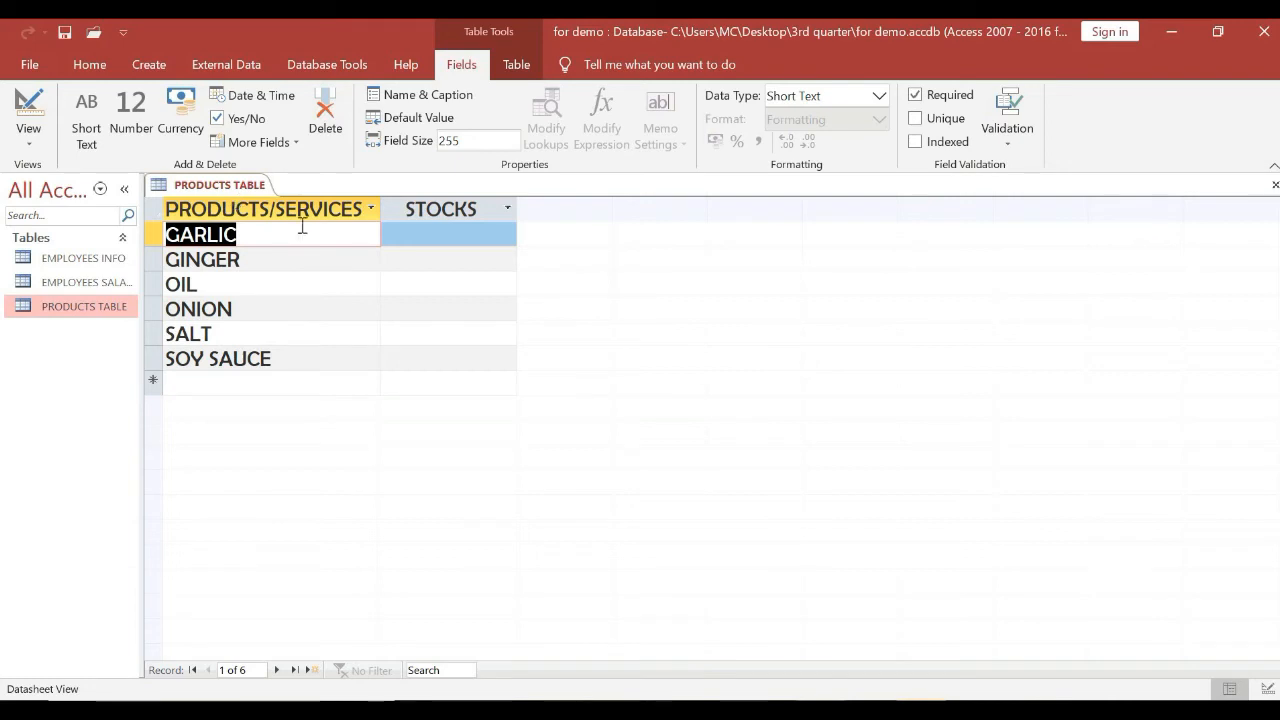
{"action": "left_click", "coordinate": [421, 231]}
{"action": "type", "text": "12"}
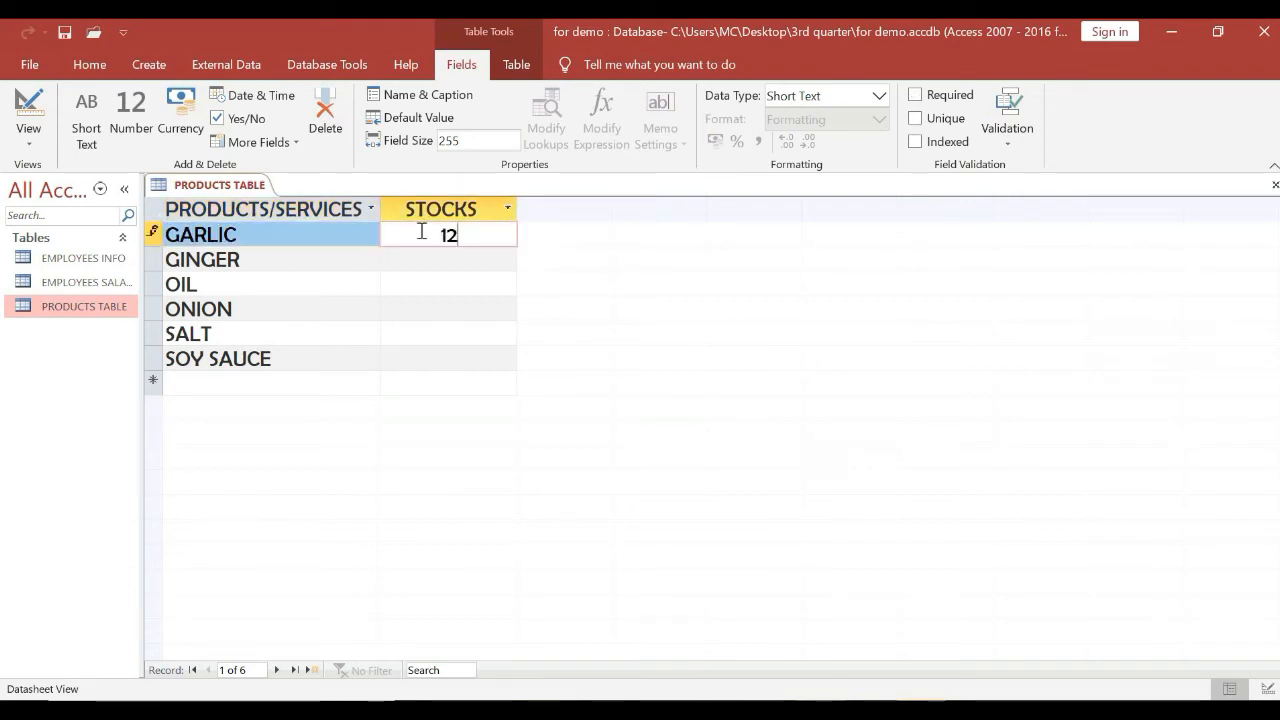
{"action": "key", "text": "Down"}
{"action": "type", "text": "12"}
{"action": "key", "text": "Down"}
{"action": "type", "text": "12"}
{"action": "key", "text": "Down"}
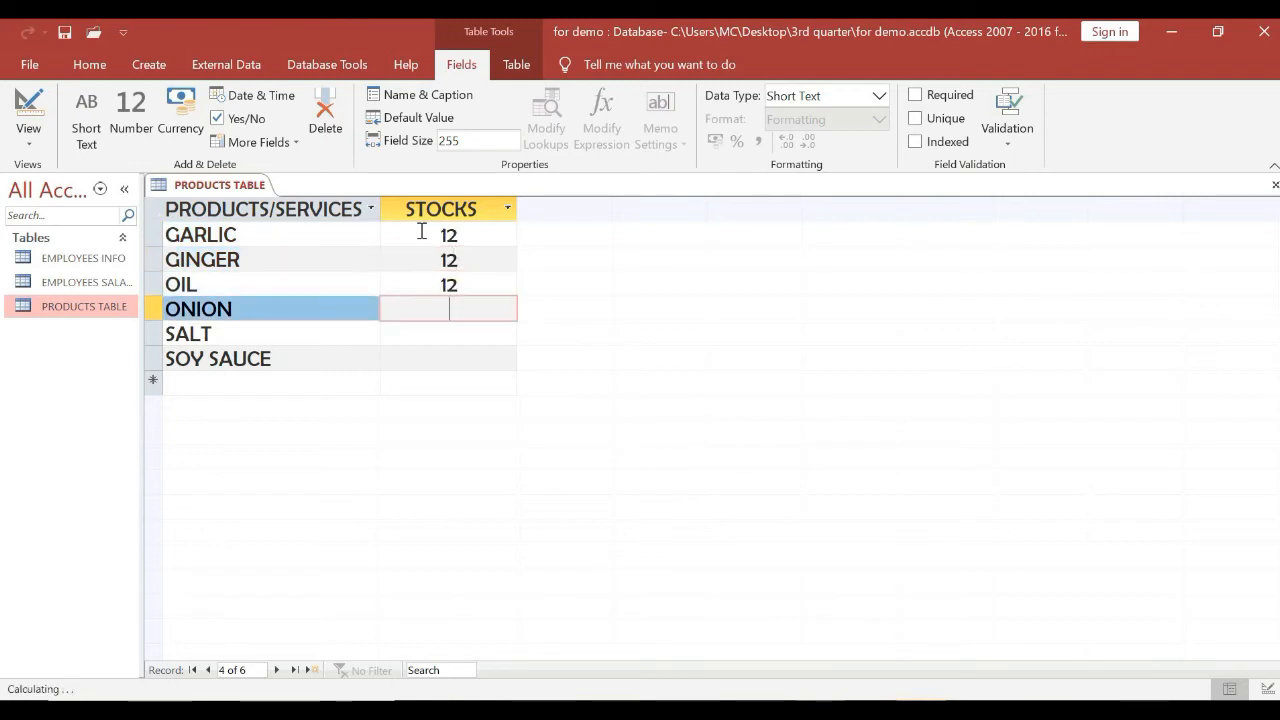
{"action": "type", "text": "12"}
{"action": "key", "text": "Down"}
{"action": "type", "text": "12"}
{"action": "key", "text": "Down"}
{"action": "type", "text": "12"}
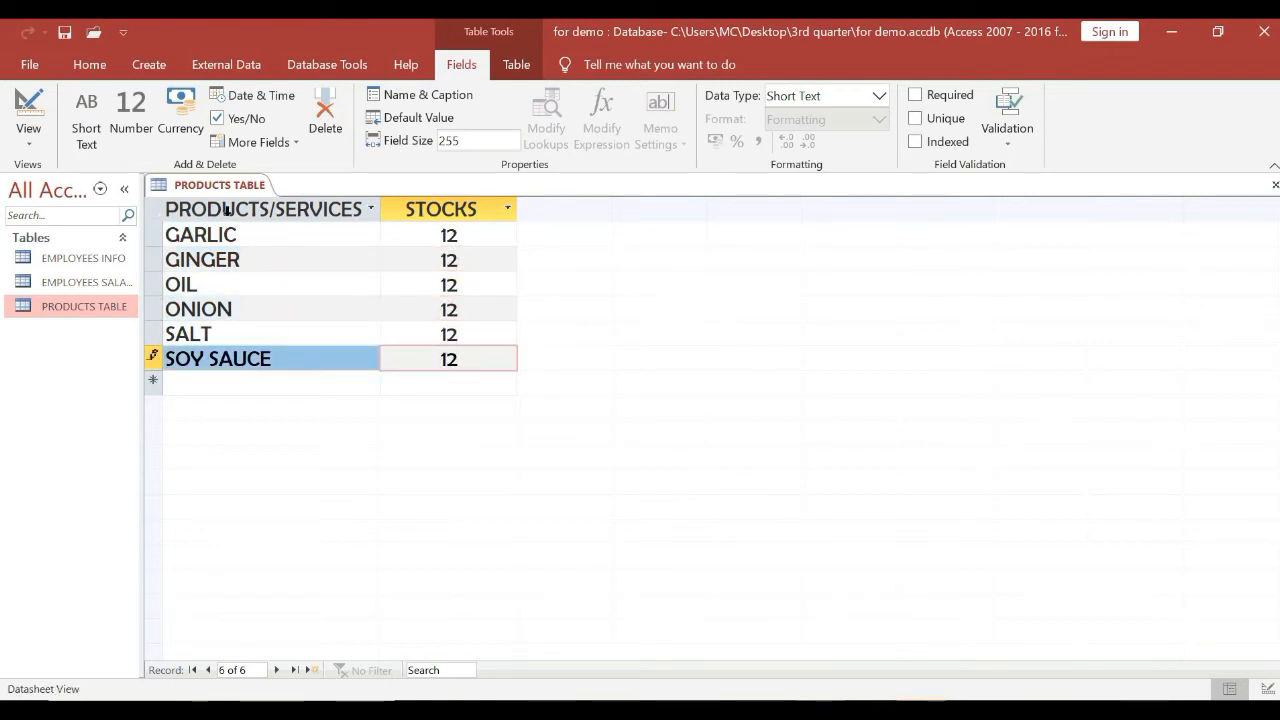
- Show PRODUCTS TABLE in Design View and set the PRODUCTS/SERVICES field as the primary key
{"action": "left_click", "coordinate": [39, 140]}
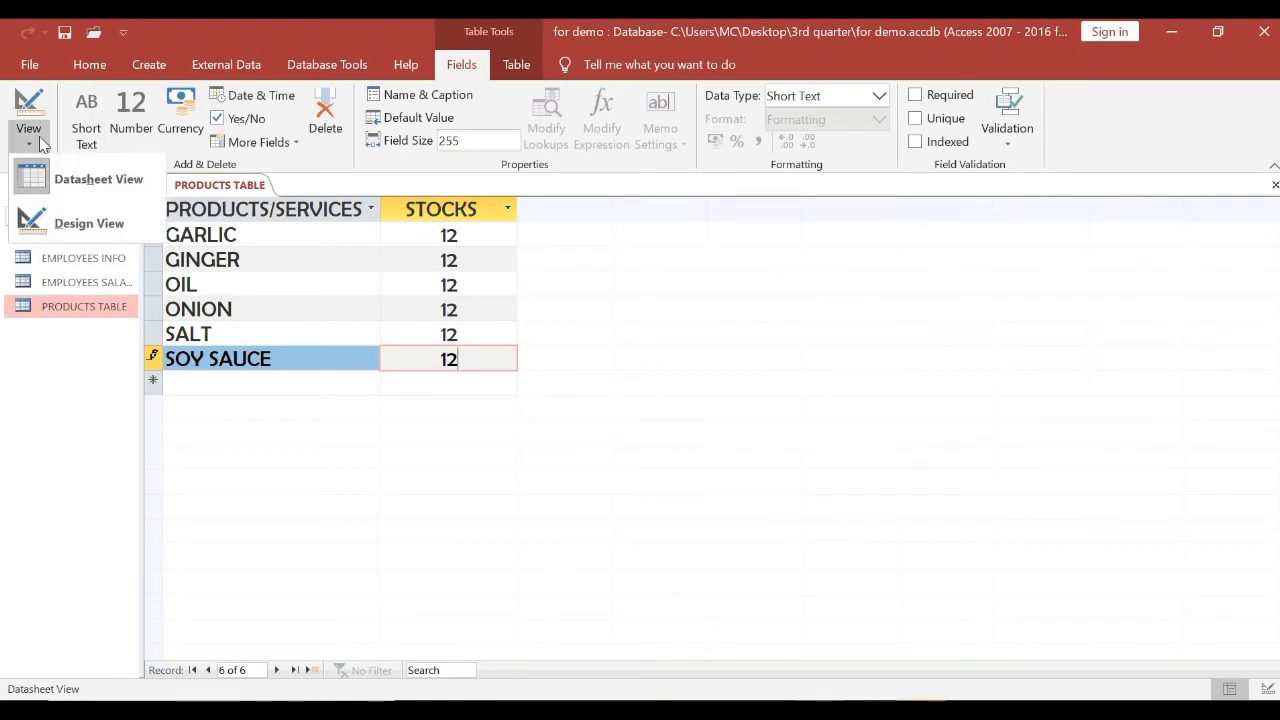
{"action": "left_click", "coordinate": [62, 236]}
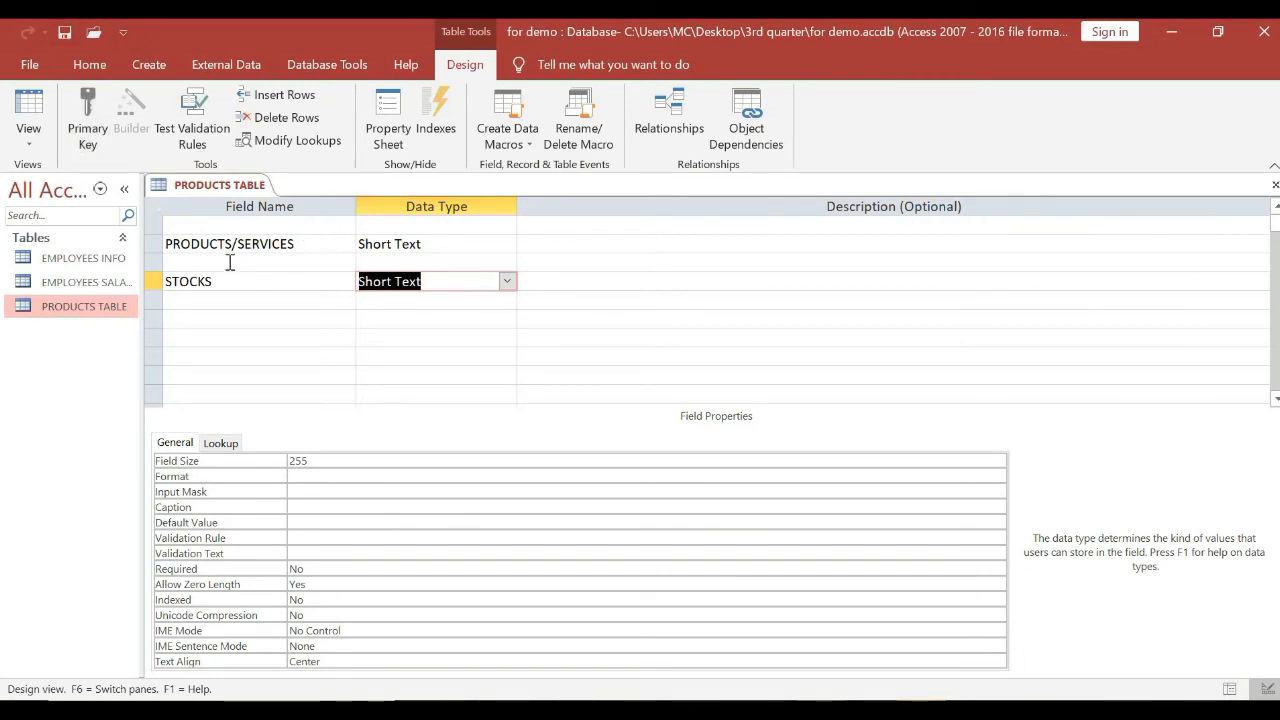
{"action": "left_click", "coordinate": [152, 243]}
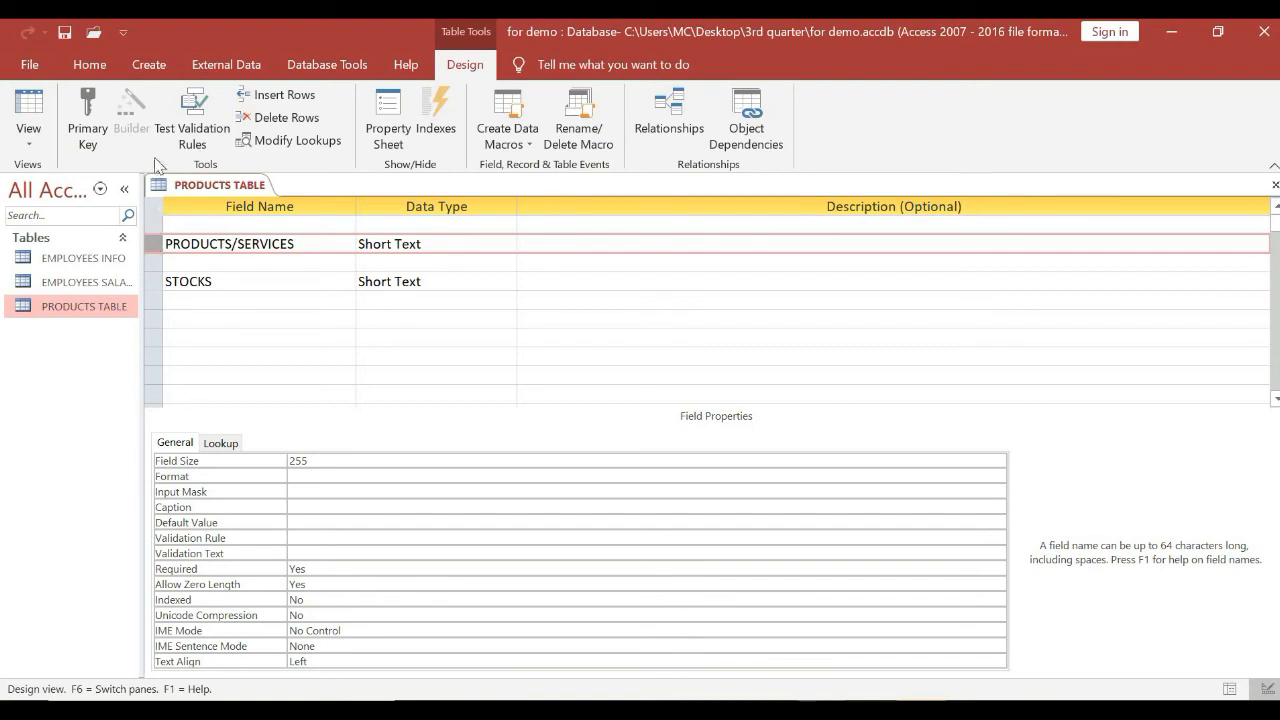
{"action": "left_click", "coordinate": [96, 143]}
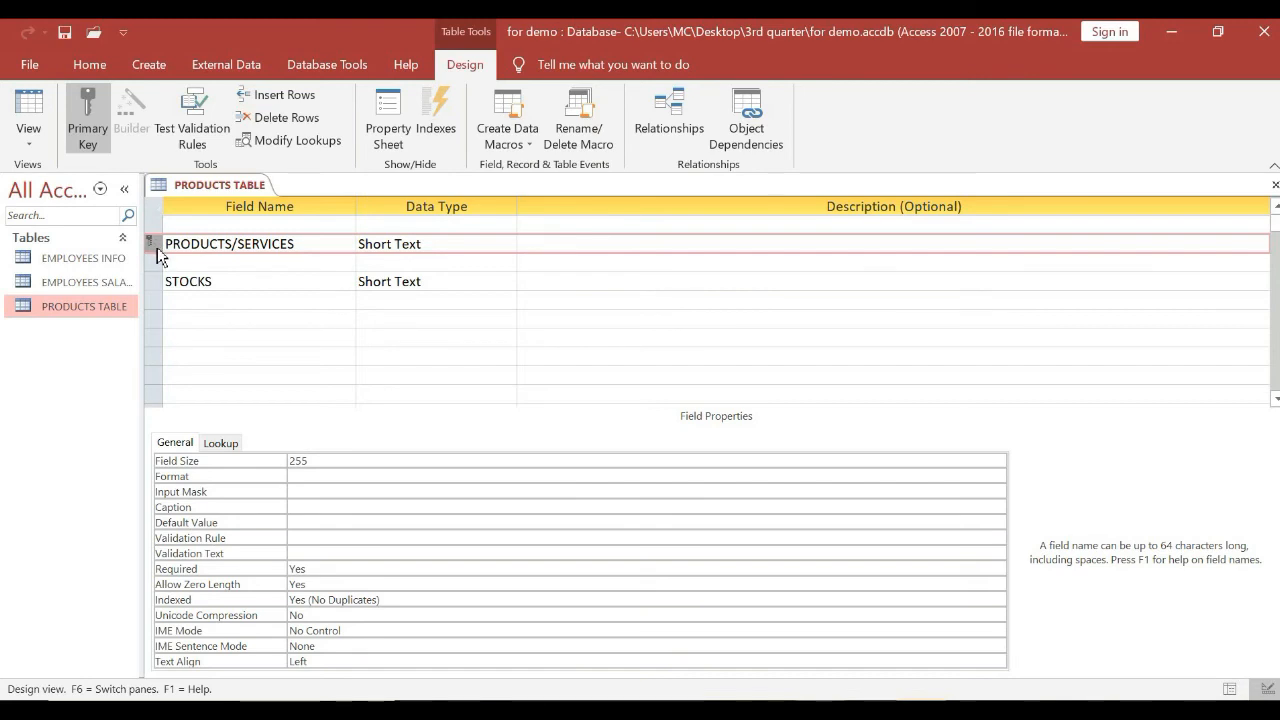
{"action": "mouse_move", "coordinate": [157, 255]}
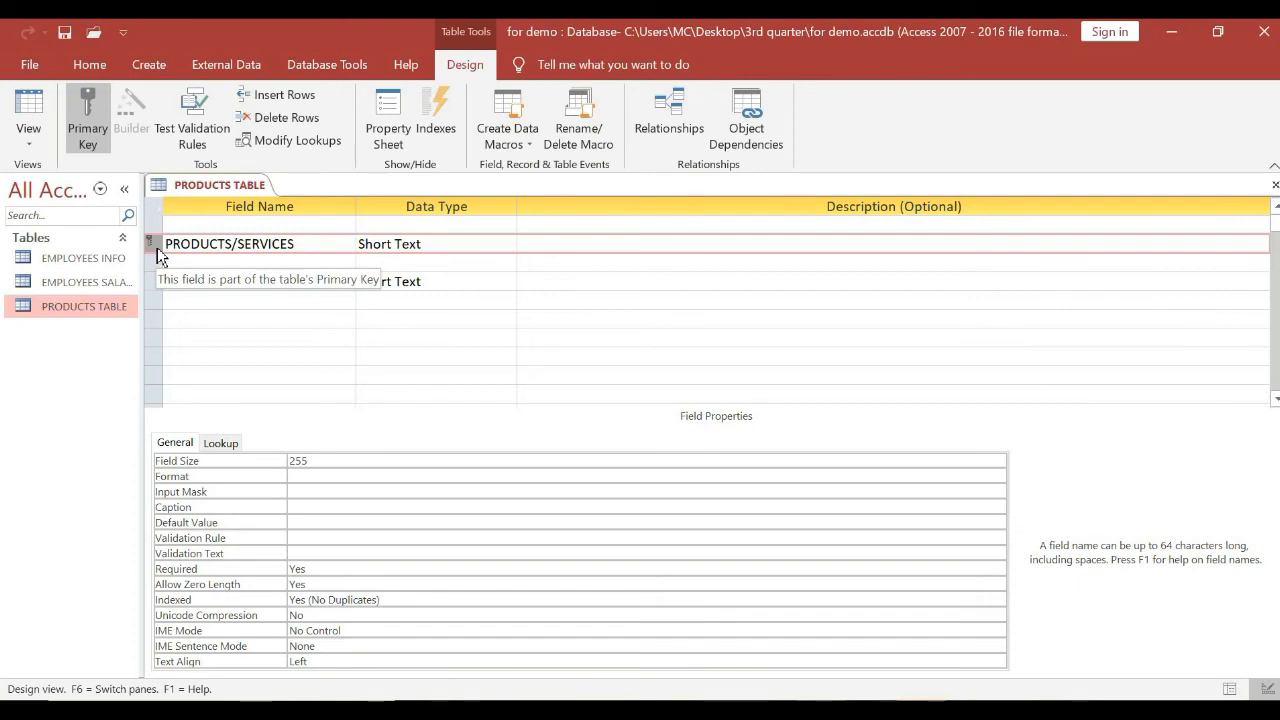
- Remove the primary key from the PRODUCTS/SERVICES field and assign it to the same field again
{"action": "left_click", "coordinate": [150, 280]}
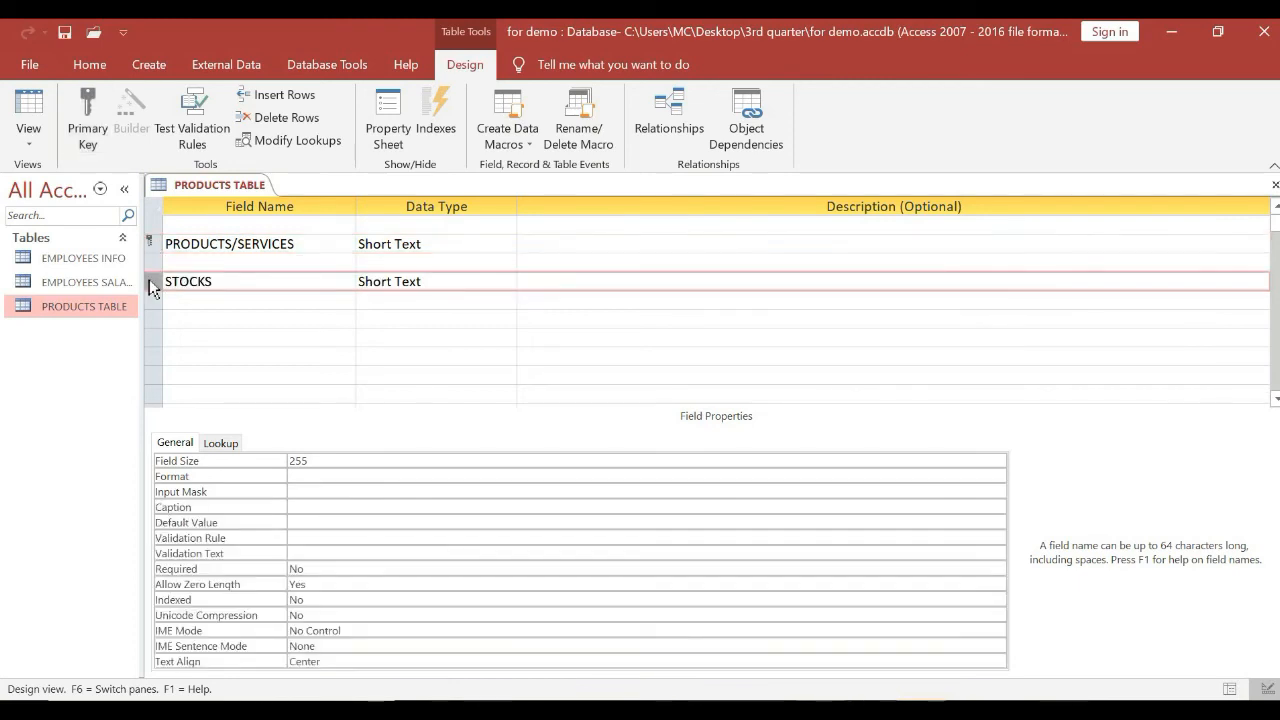
{"action": "right_click", "coordinate": [151, 284]}
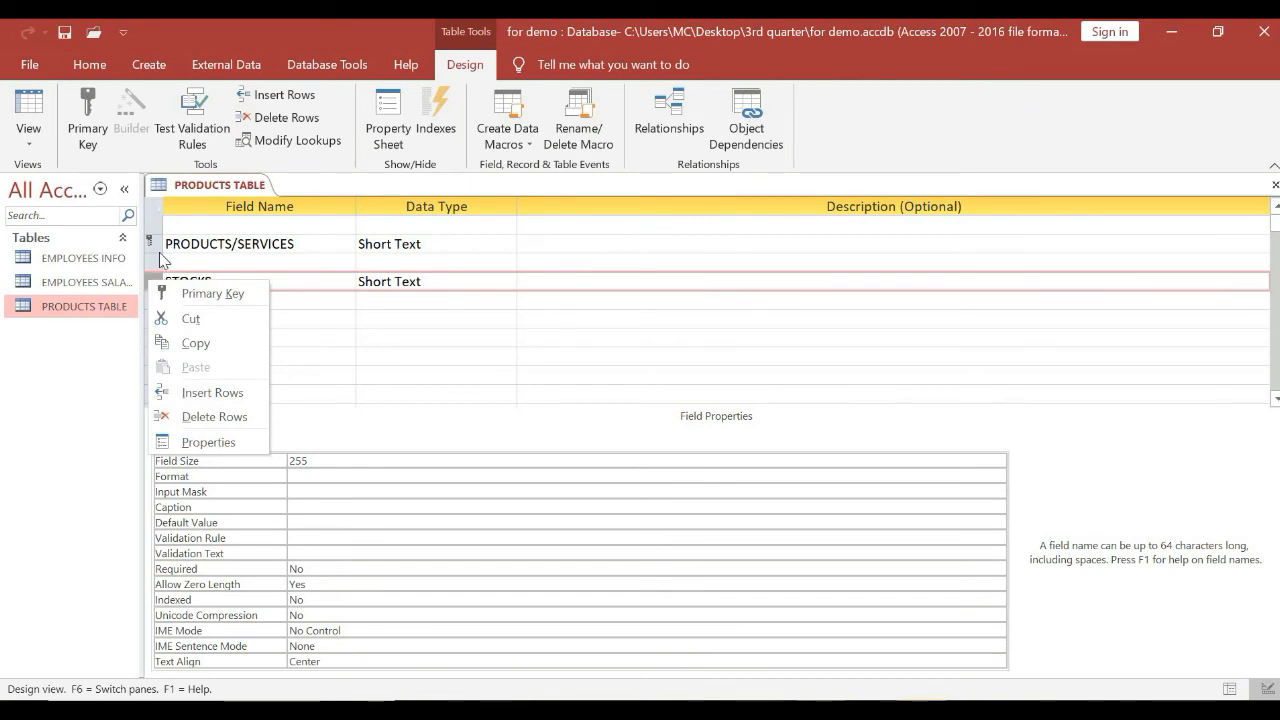
{"action": "left_click", "coordinate": [158, 244]}
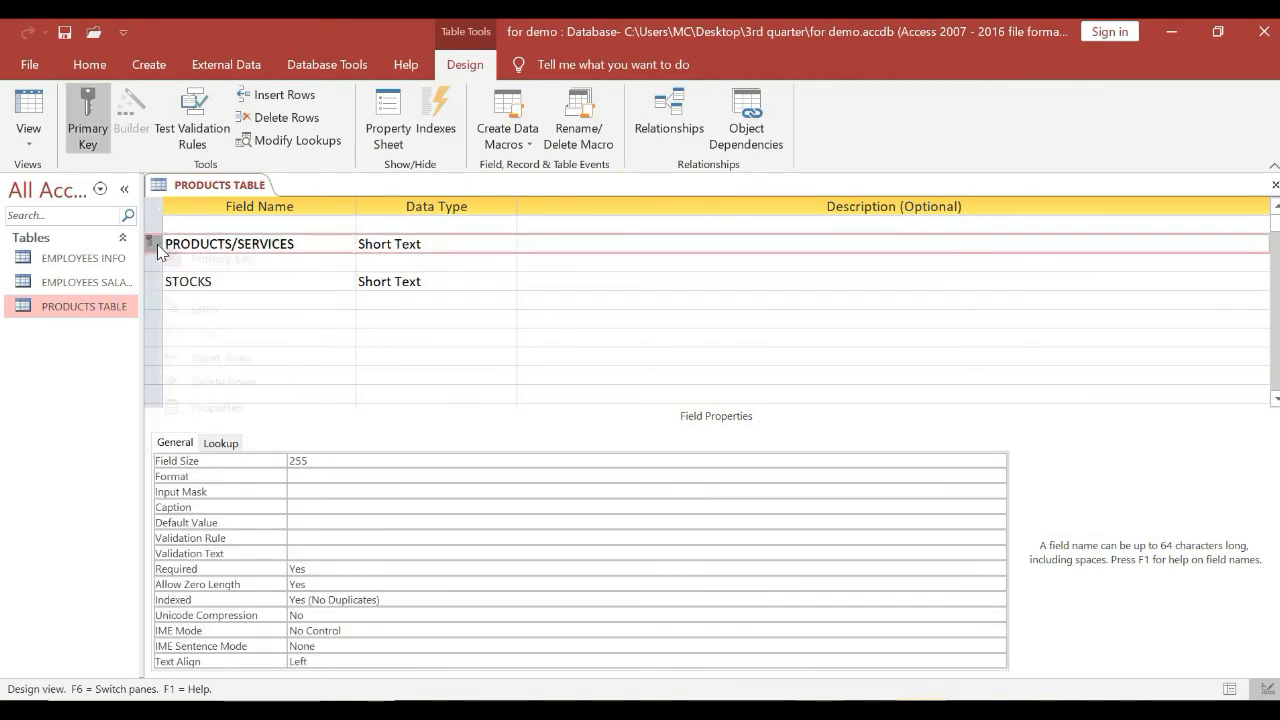
{"action": "right_click", "coordinate": [158, 245]}
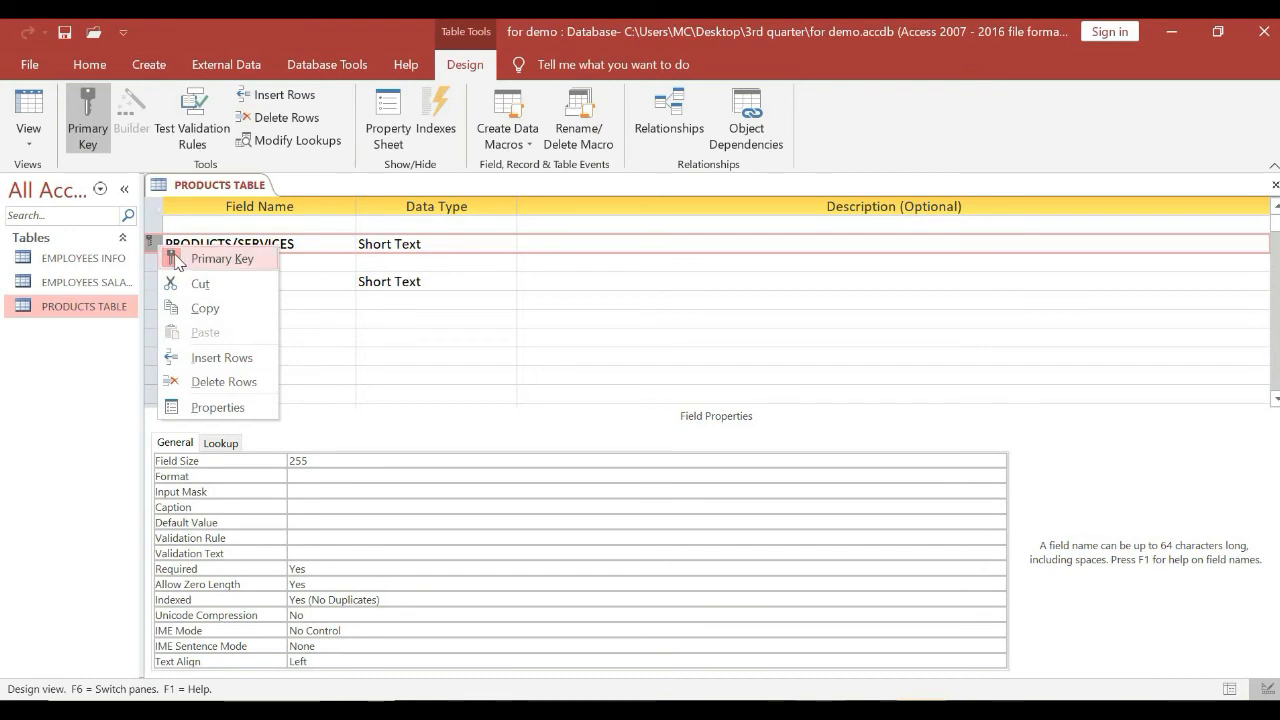
{"action": "left_click", "coordinate": [170, 258]}
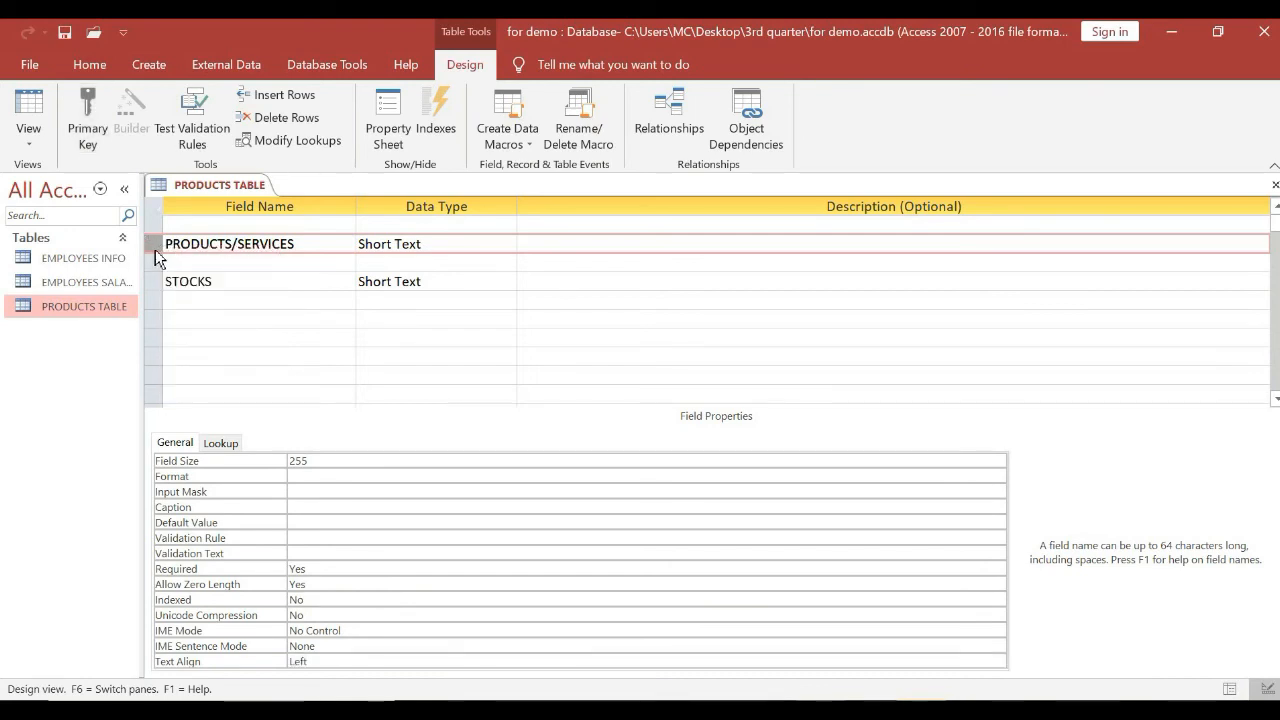
{"action": "right_click", "coordinate": [155, 249]}
{"action": "left_click", "coordinate": [171, 262]}
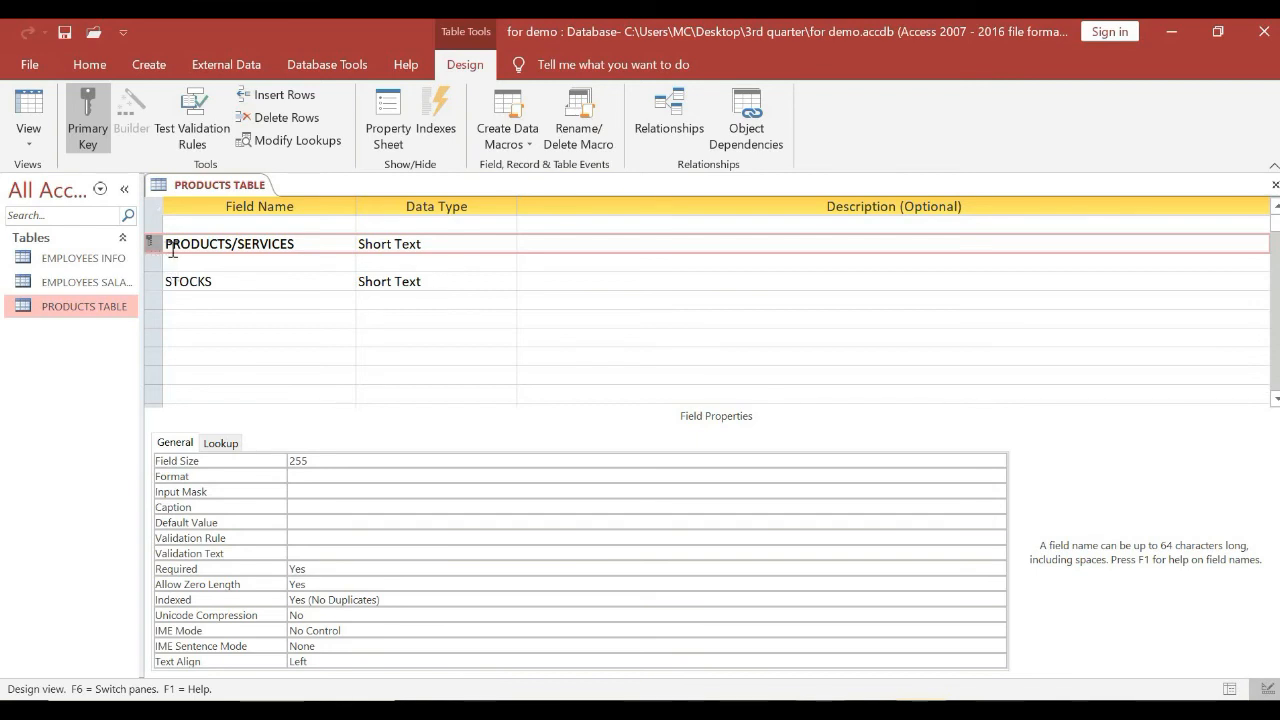
- Open the EMPLOYEES INFO and EMPLOYEES SALARY tables and compare their ID fields
{"action": "left_click", "coordinate": [101, 265]}
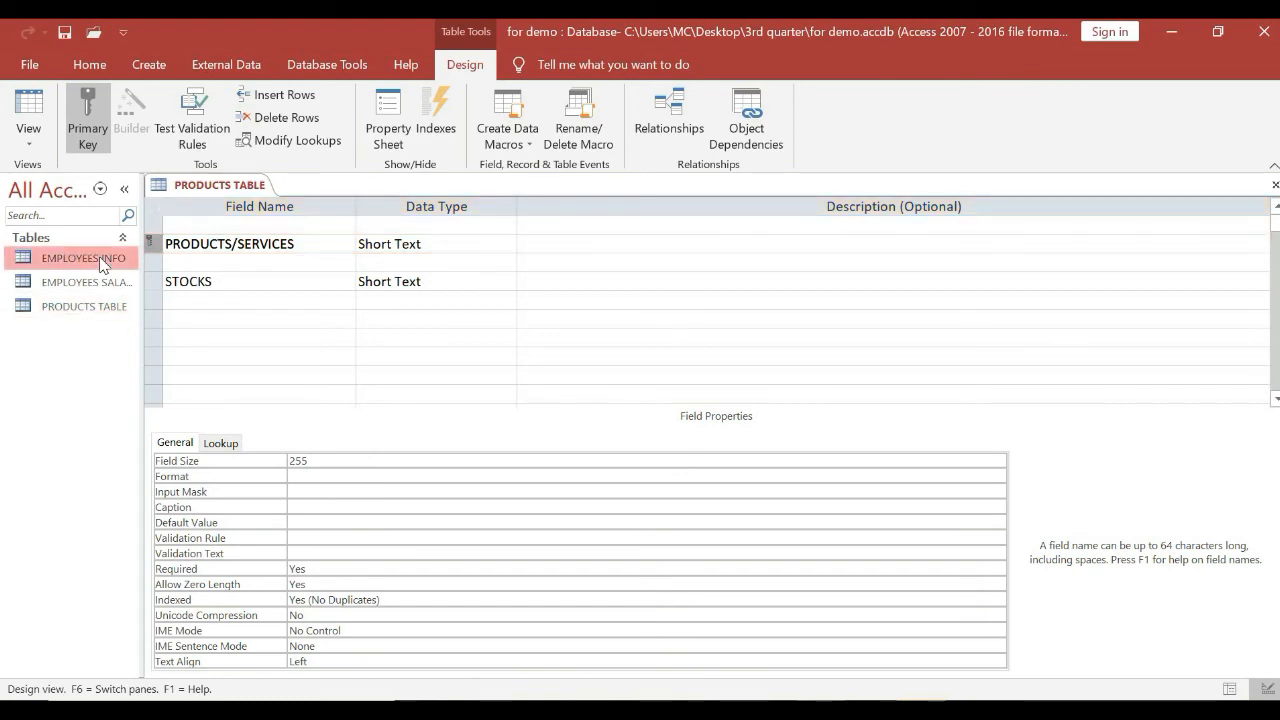
{"action": "double_click", "coordinate": [101, 265]}
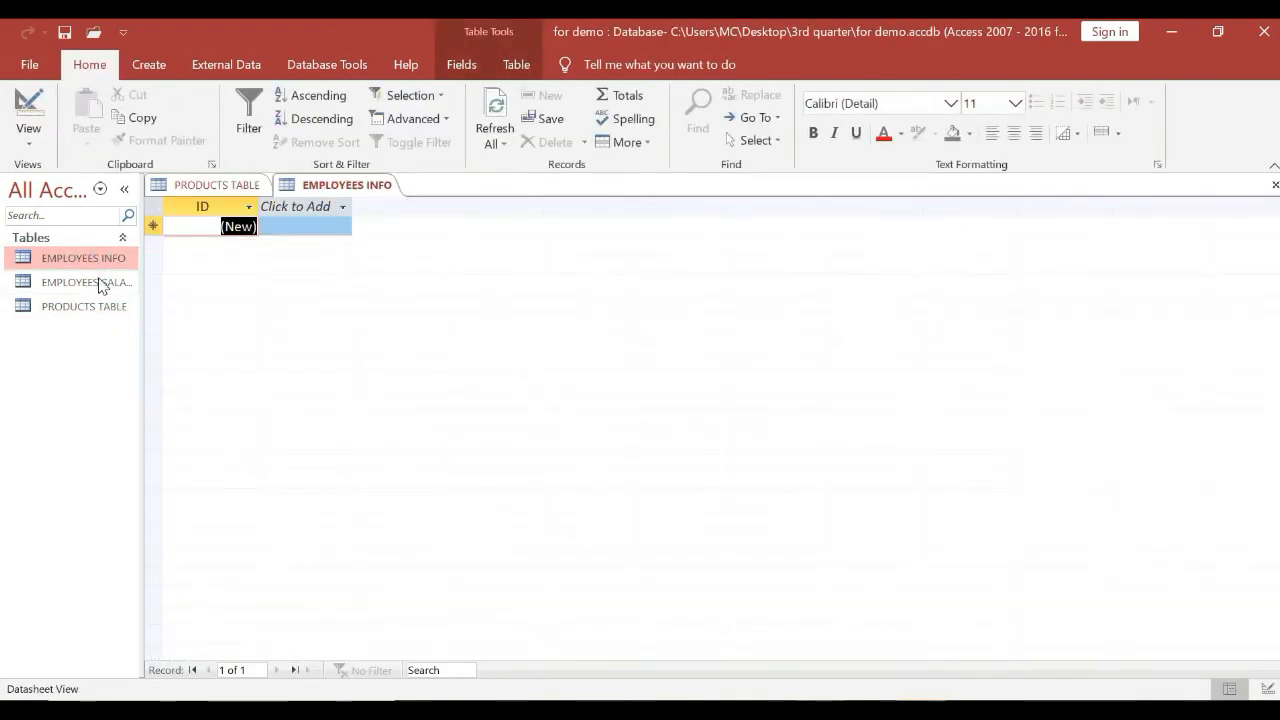
{"action": "double_click", "coordinate": [100, 284]}
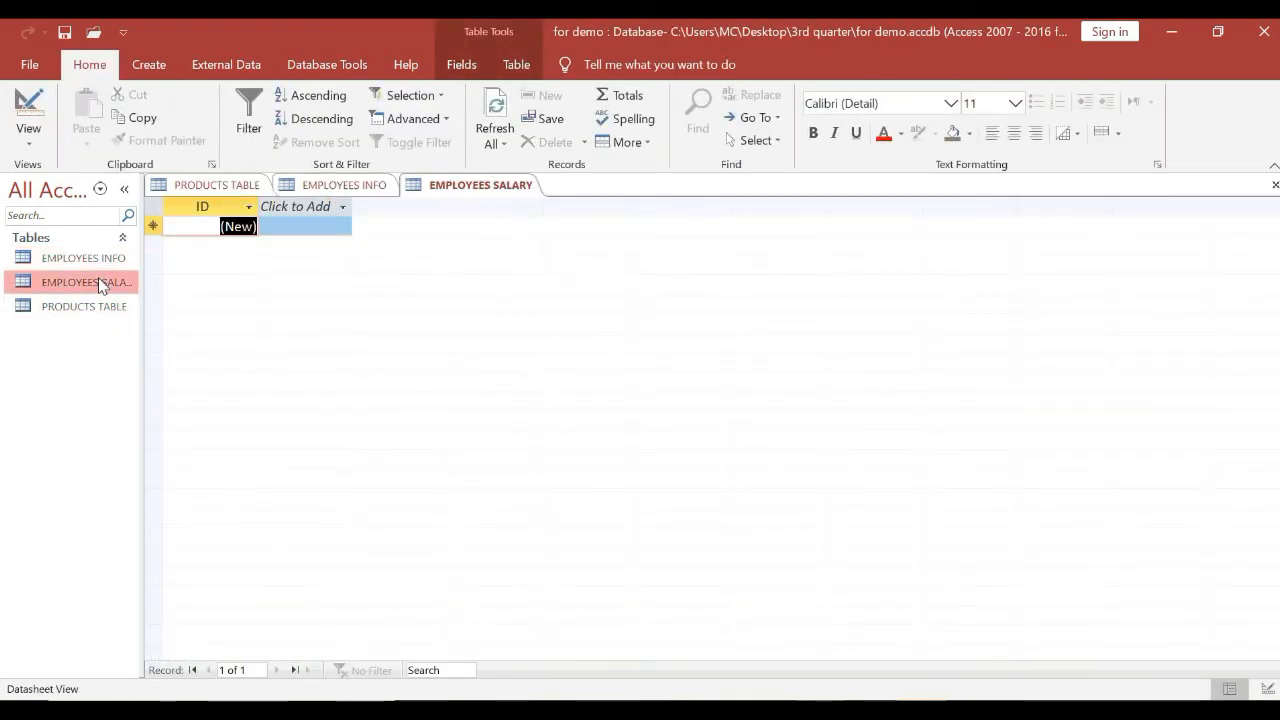
{"action": "double_click", "coordinate": [106, 263]}
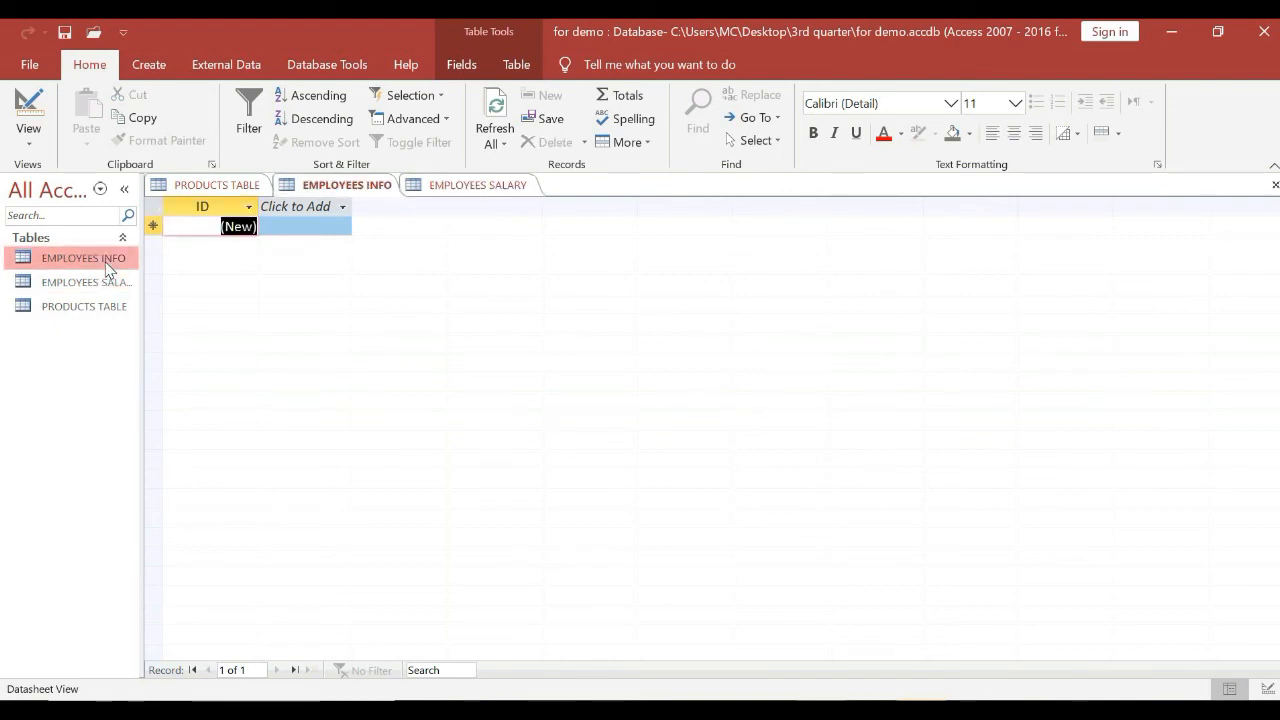
{"action": "double_click", "coordinate": [108, 286]}
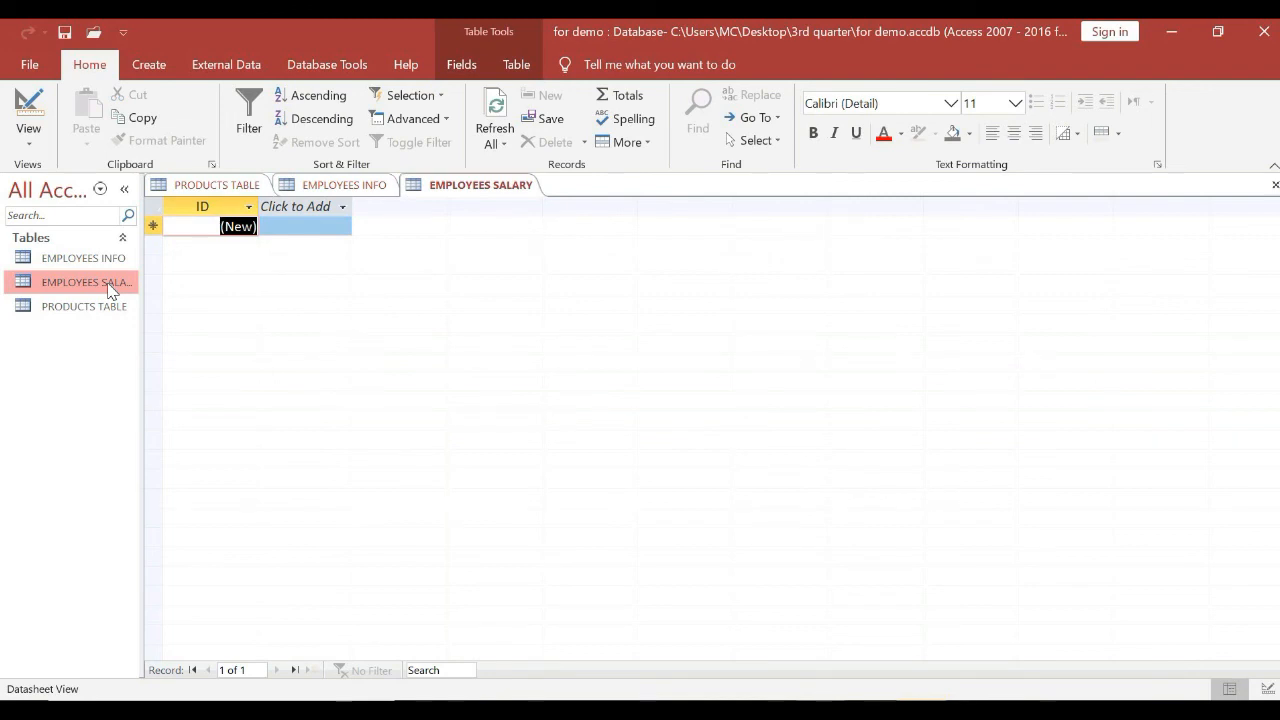
{"action": "left_click", "coordinate": [100, 262]}
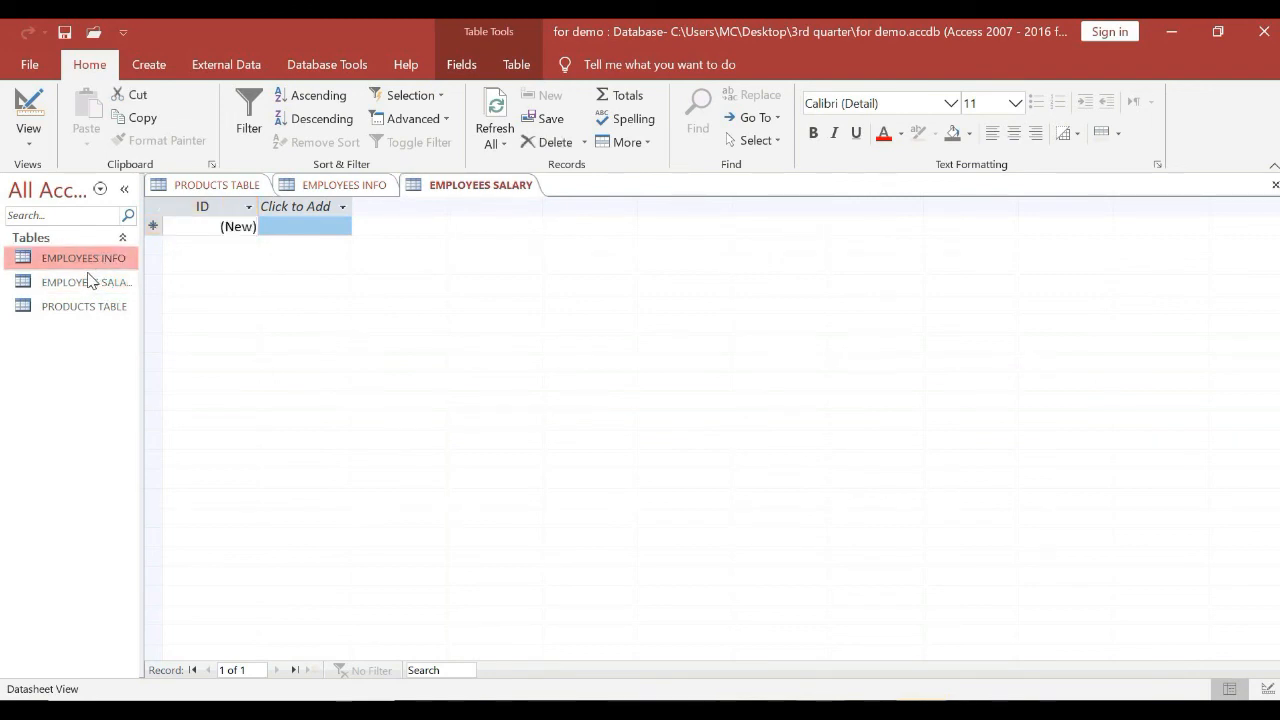
{"action": "left_click", "coordinate": [88, 282]}
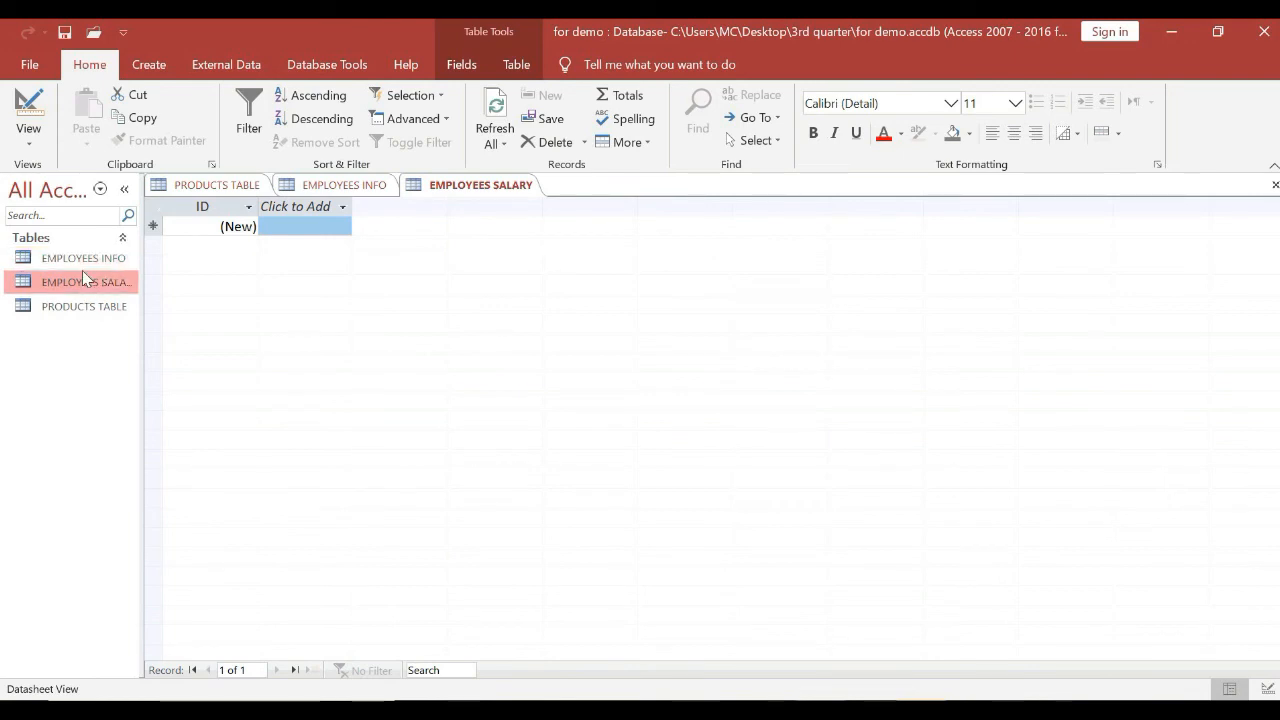
{"action": "left_click", "coordinate": [83, 262]}
- Set PRODUCTS/SERVICES and PRICES together as the composite primary key of PRODUCTS TABLE
{"action": "left_click", "coordinate": [200, 185]}
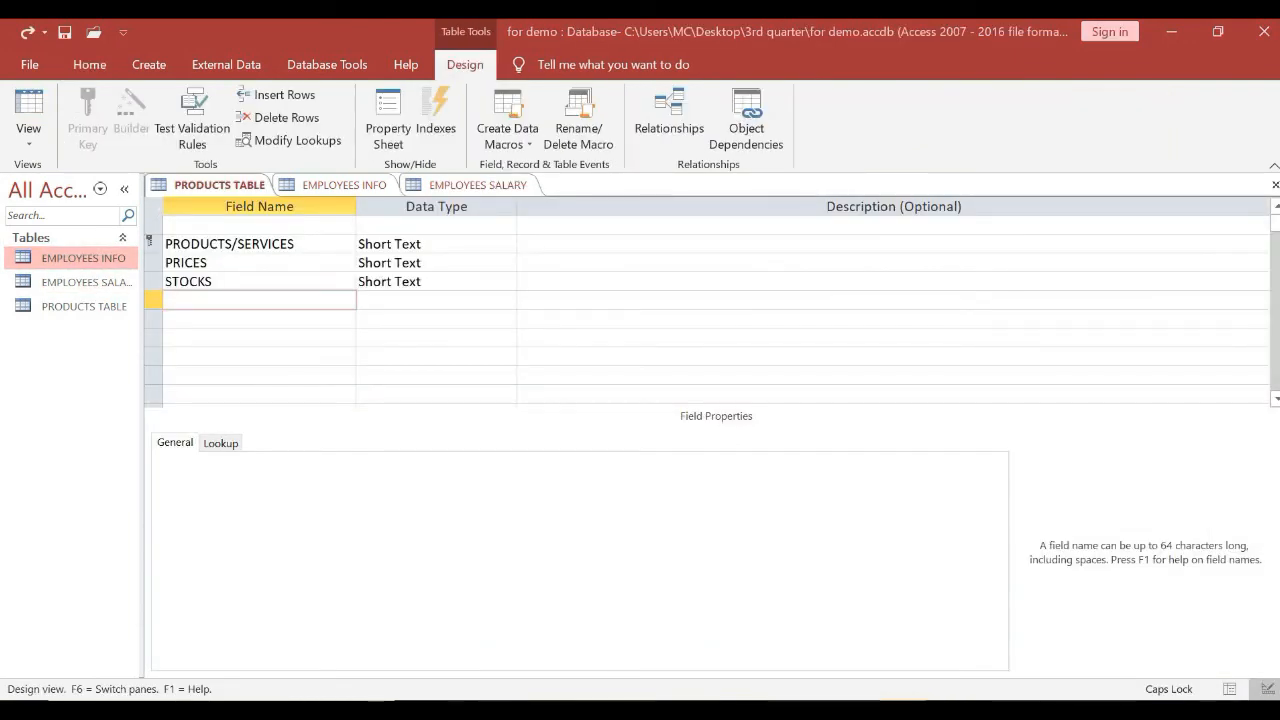
{"action": "left_click", "coordinate": [150, 246]}
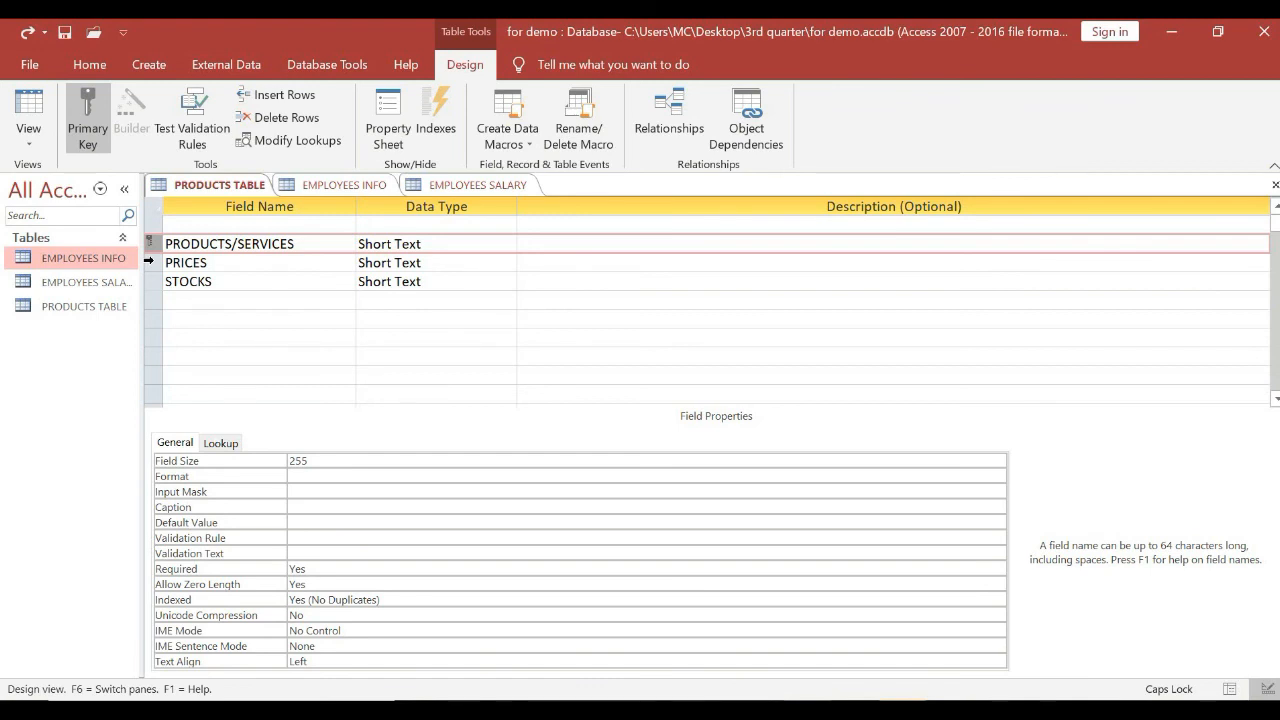
{"action": "left_click", "coordinate": [150, 262]}
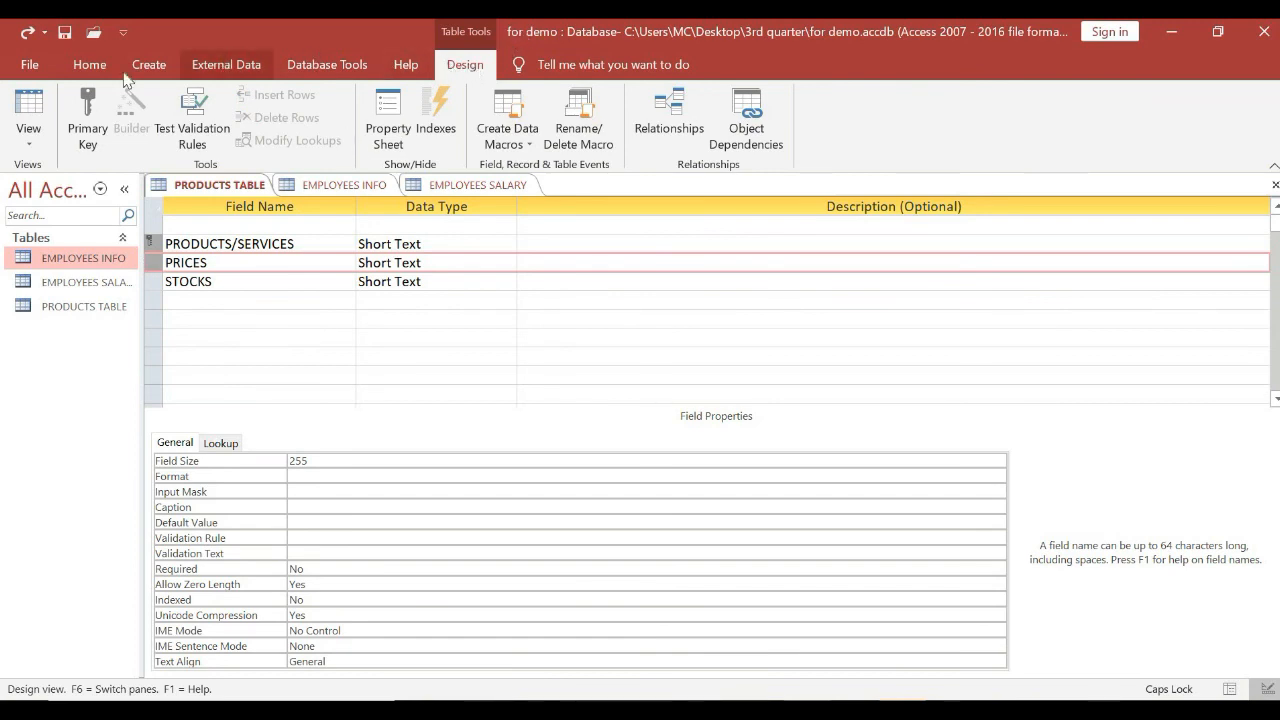
{"action": "left_click", "coordinate": [73, 118]}
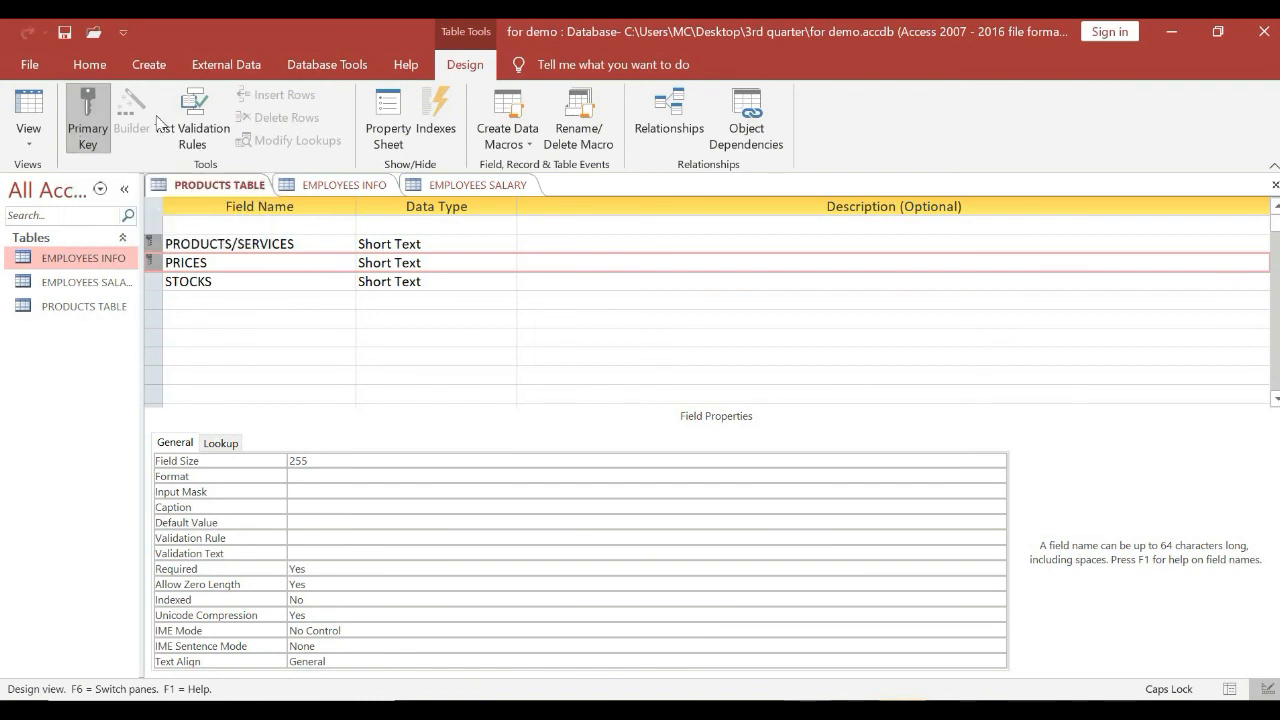
- Apply the primary key command with STOCKS added to the selected key fields, and switch back to the PowerPoint slide show
{"action": "left_click", "coordinate": [151, 282]}
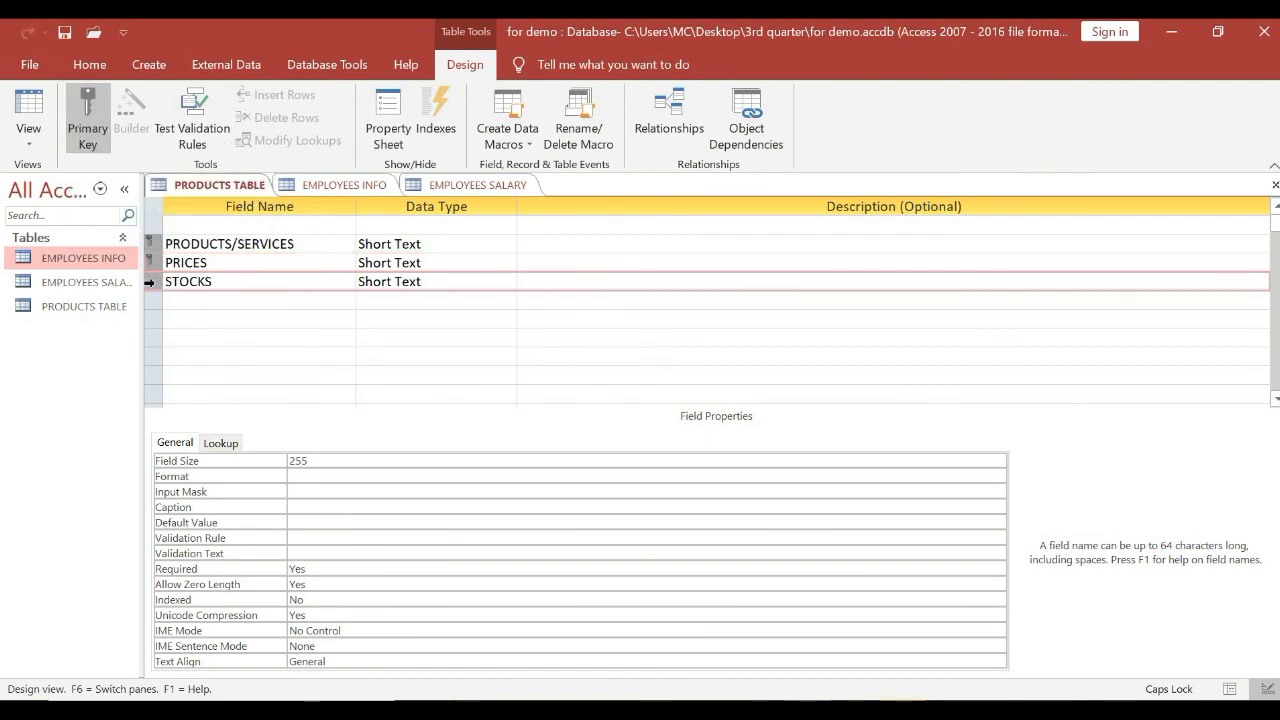
{"action": "left_click", "coordinate": [99, 138]}
{"action": "mouse_move", "coordinate": [876, 712]}
{"action": "left_click", "coordinate": [1004, 637]}
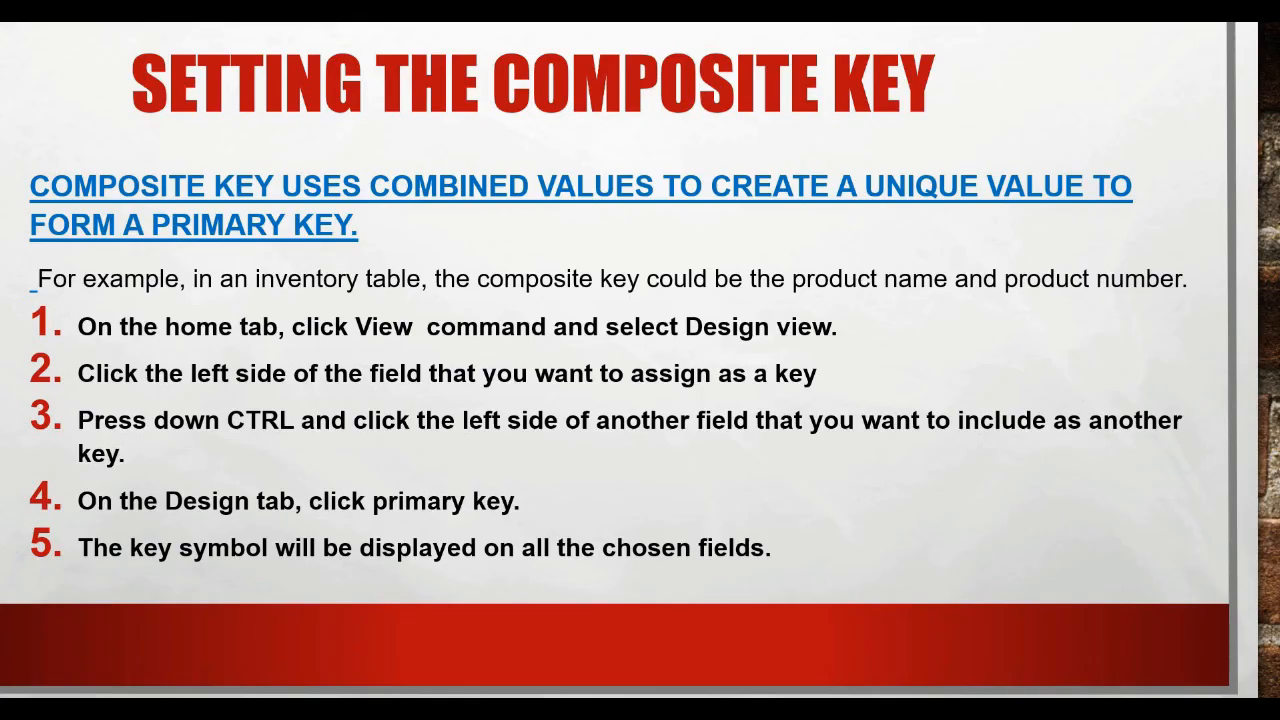